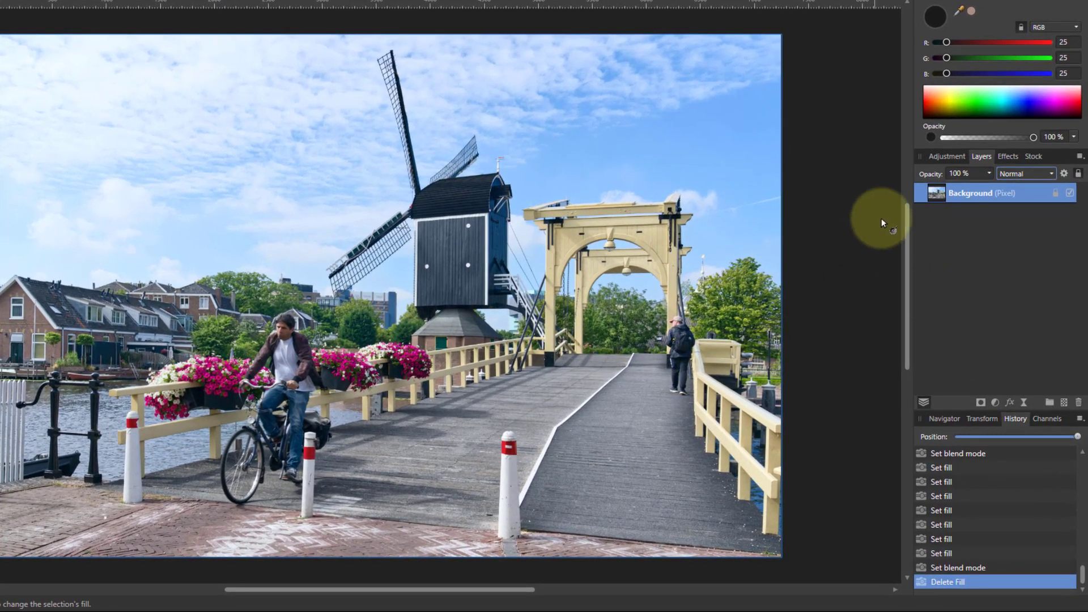
{"action": "left_click", "coordinate": [938, 198]}
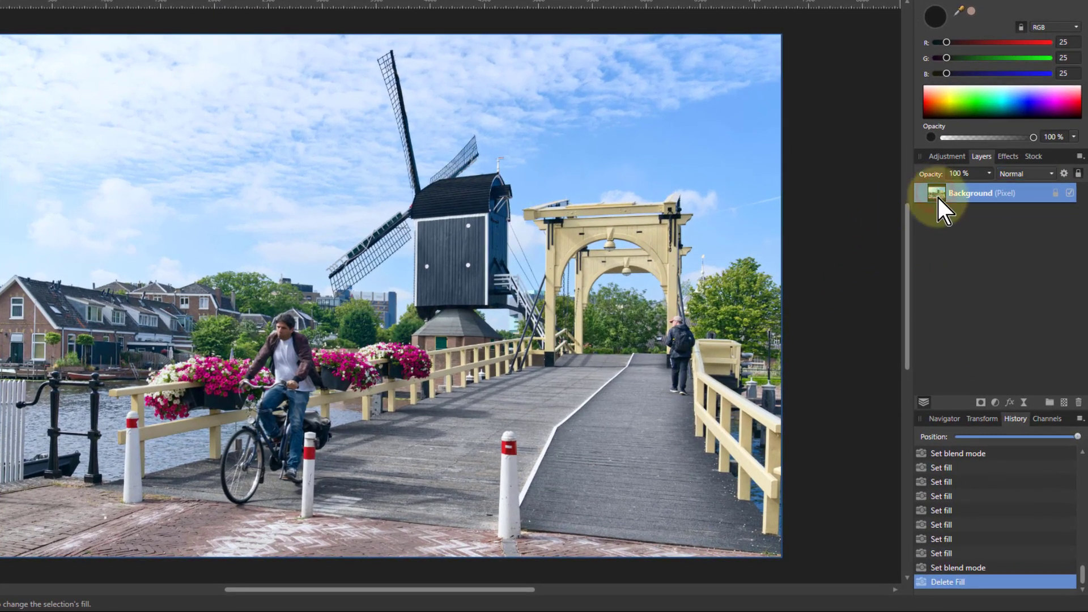
{"action": "key", "text": "ctrl+j"}
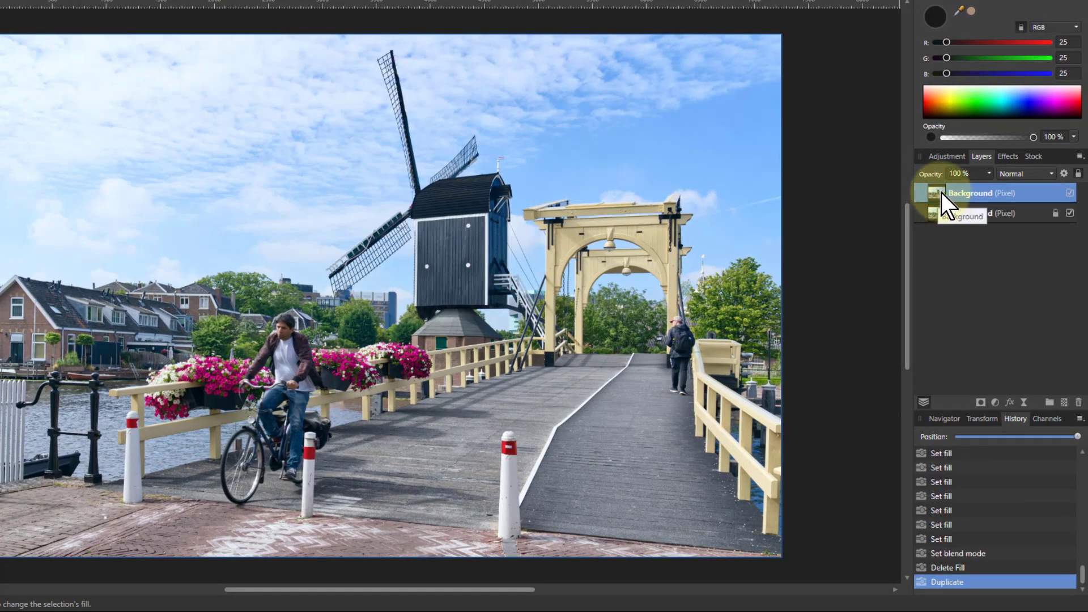
{"action": "left_click", "coordinate": [1013, 176]}
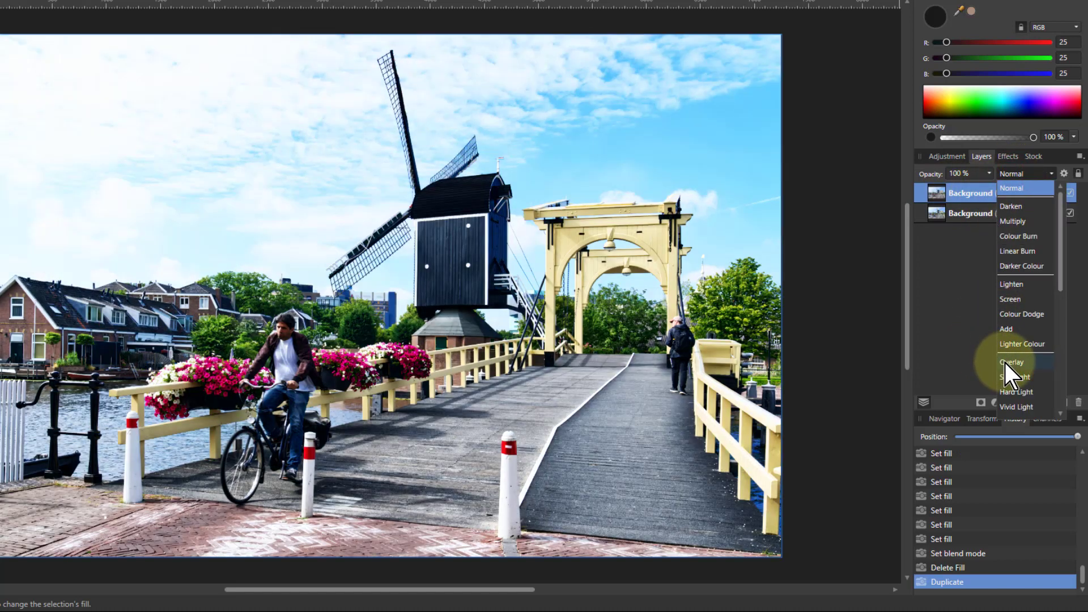
{"action": "left_click", "coordinate": [1005, 362]}
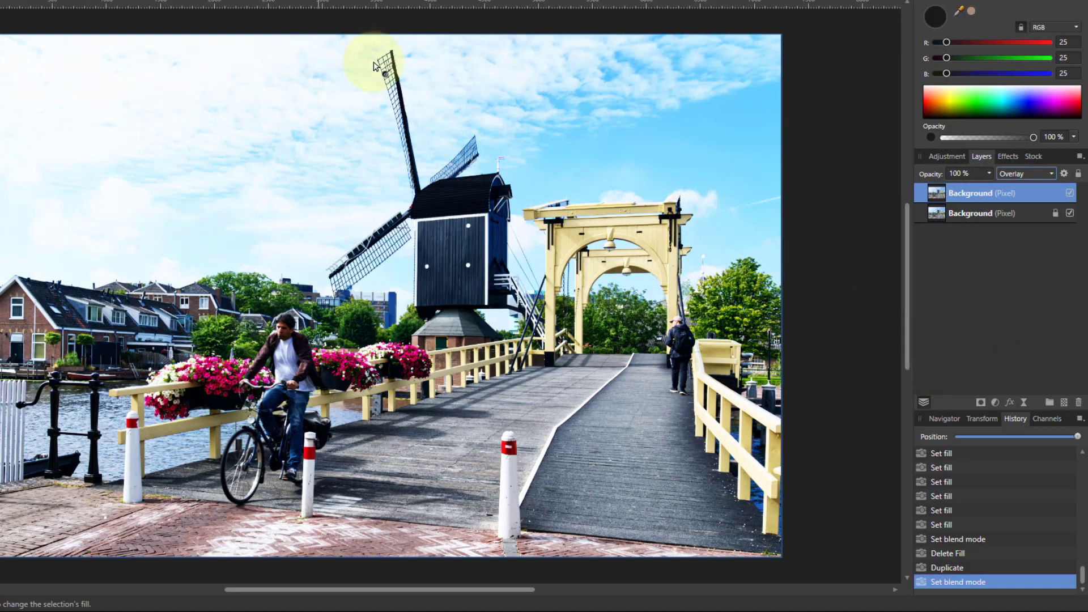
{"action": "left_click", "coordinate": [1023, 175]}
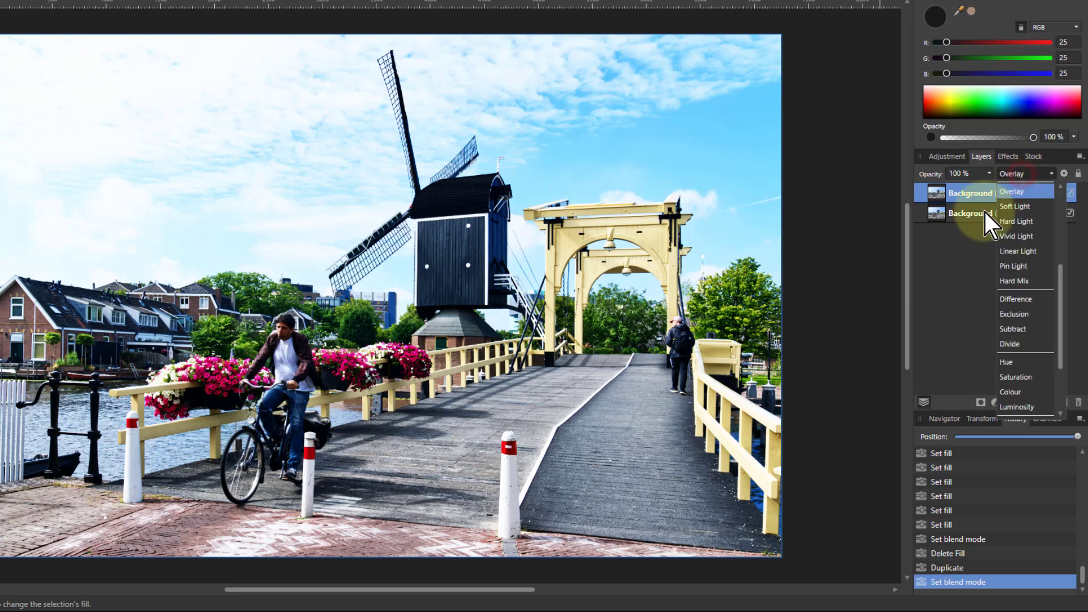
{"action": "left_click", "coordinate": [1019, 223]}
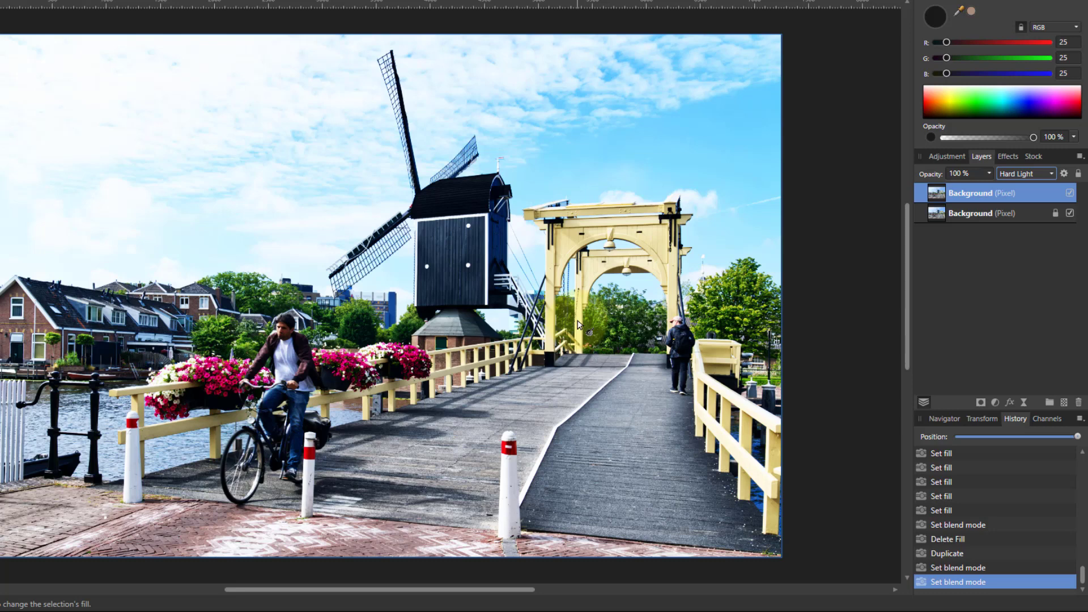
{"action": "left_click", "coordinate": [822, 293]}
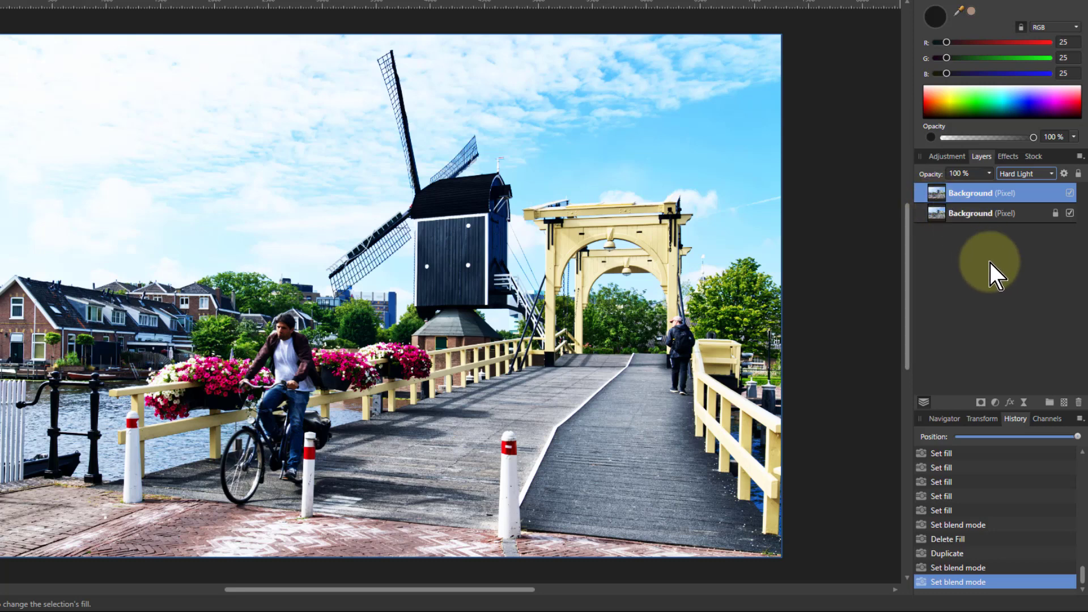
{"action": "key", "text": "Delete"}
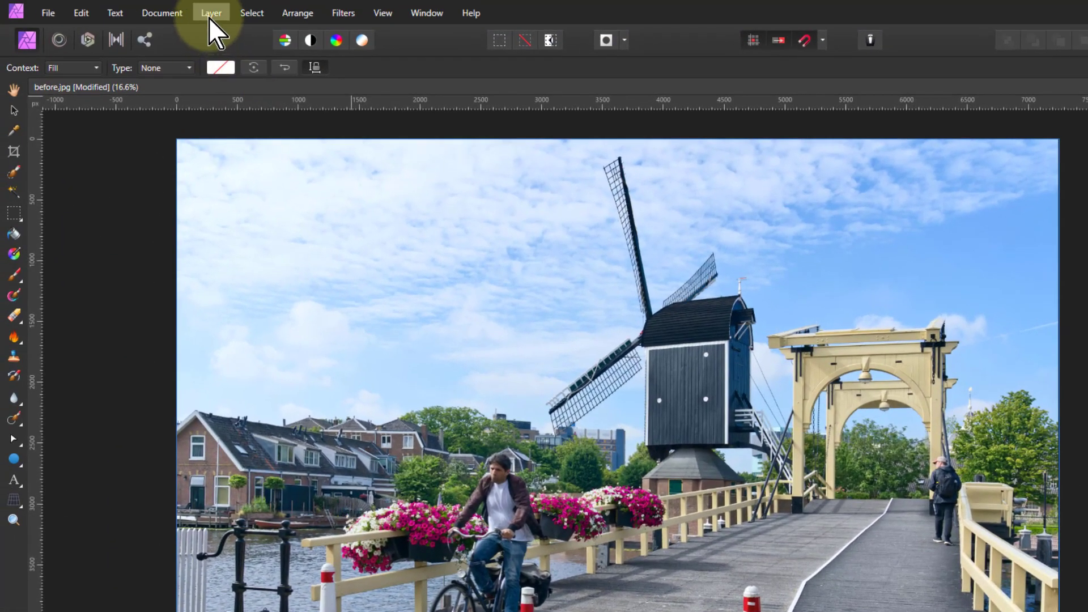
Step: Add a dark grey (RGB 25, 25, 25) fill layer above the windmill photo in Overlay mode
{"action": "left_click", "coordinate": [210, 14]}
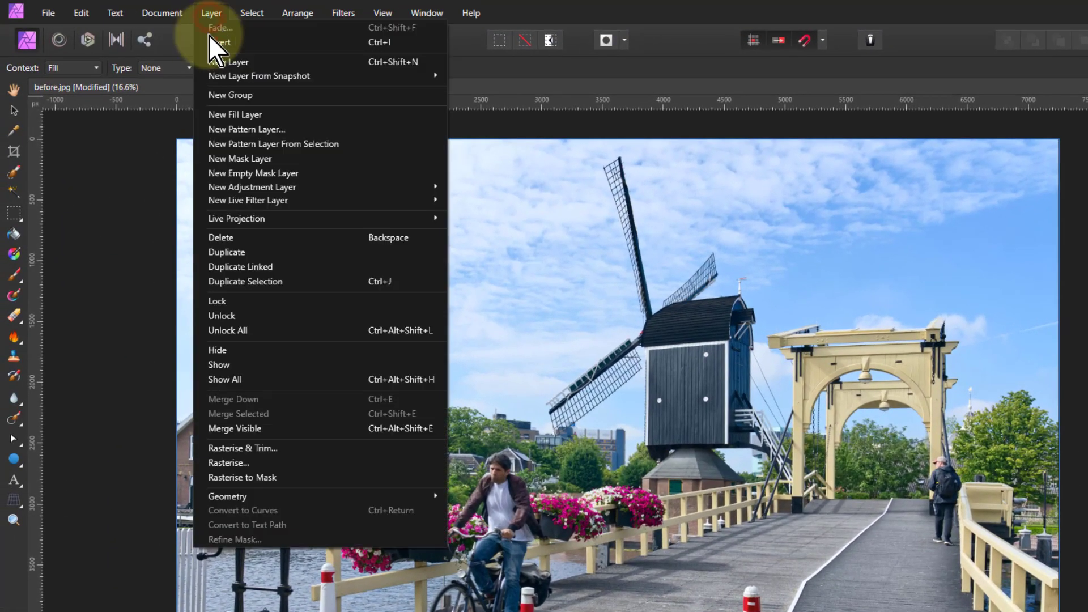
{"action": "left_click", "coordinate": [244, 115]}
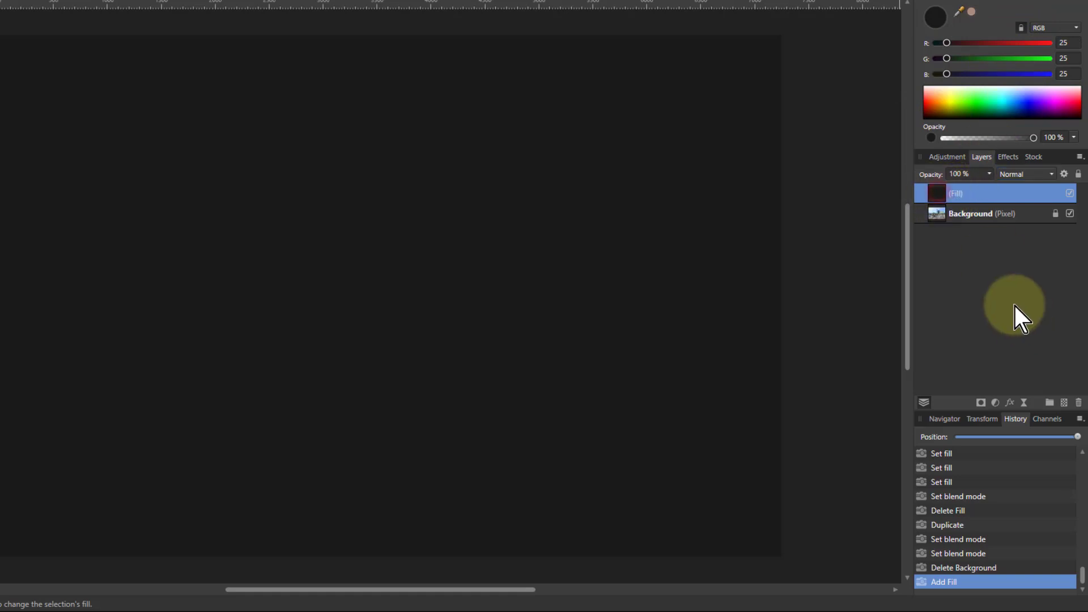
{"action": "left_click", "coordinate": [1022, 176]}
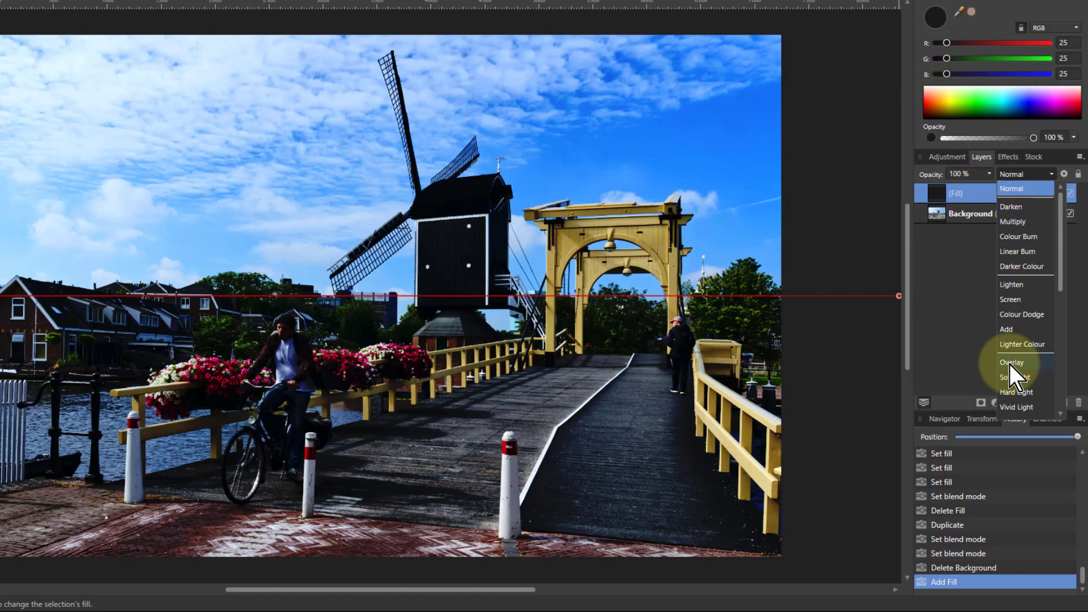
{"action": "left_click", "coordinate": [1010, 364]}
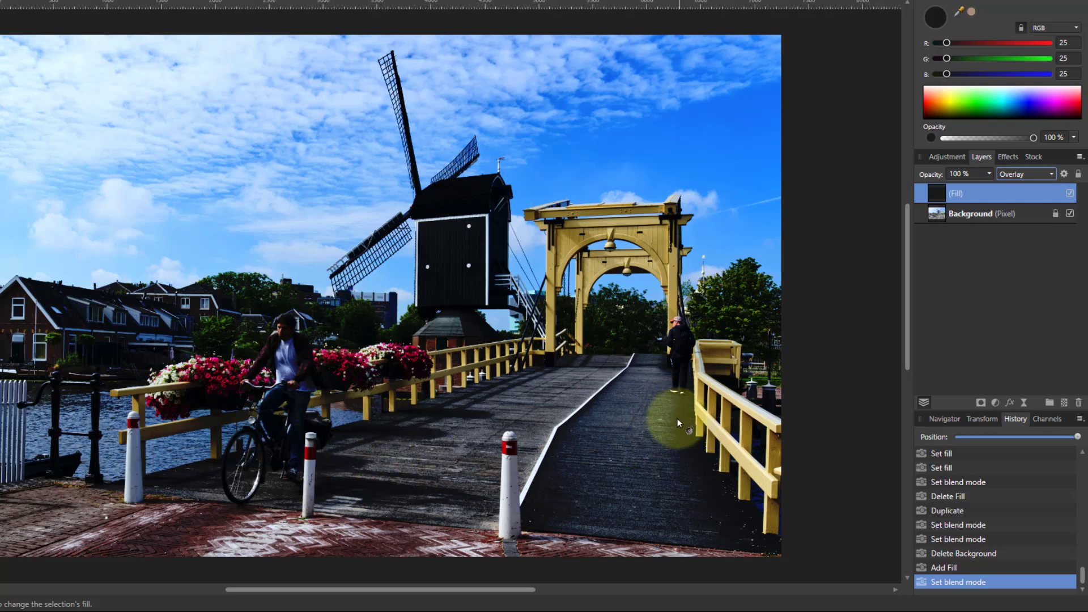
Step: Change the dark grey fill layer's blend mode from Overlay to Hard Light
{"action": "left_click", "coordinate": [1014, 177]}
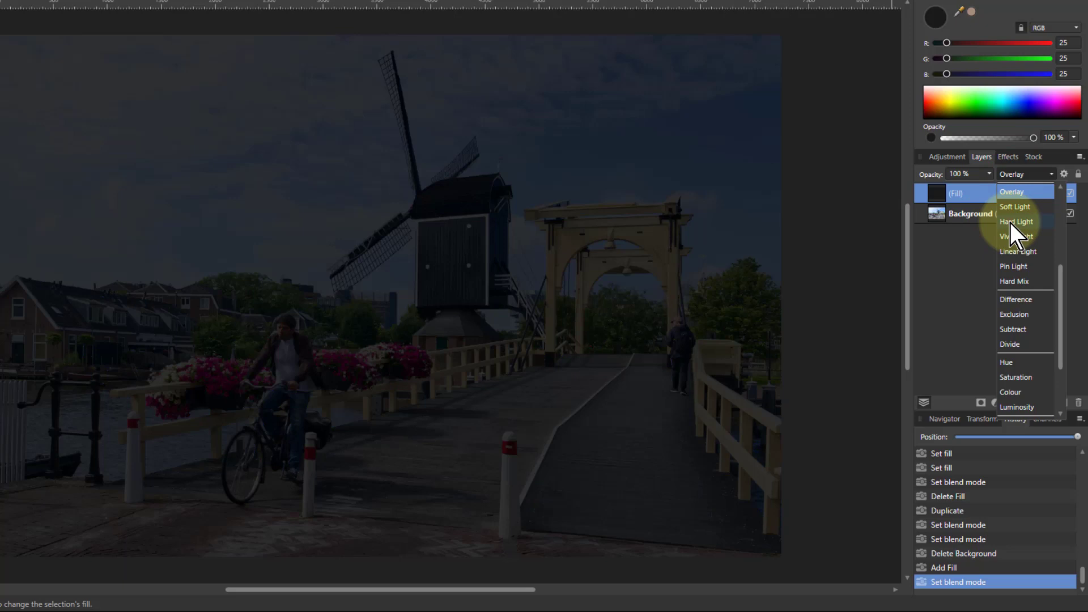
{"action": "left_click", "coordinate": [1010, 222]}
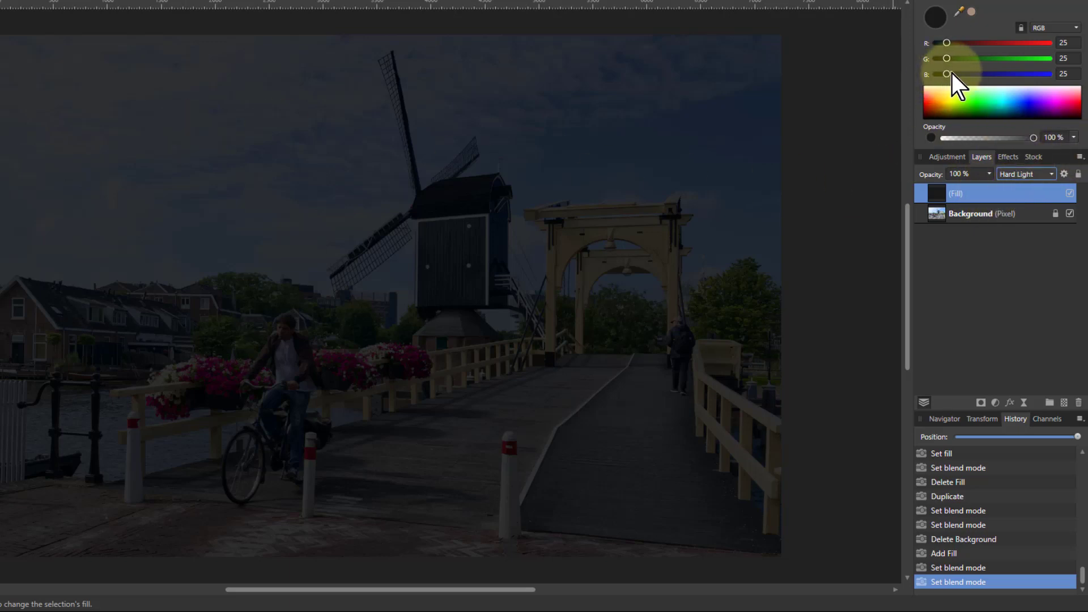
Step: Lighten the fill to grey RGB 195, 195, 195 and blend it in Overlay
{"action": "left_click_drag", "start_coordinate": [947, 77], "coordinate": [1022, 76]}
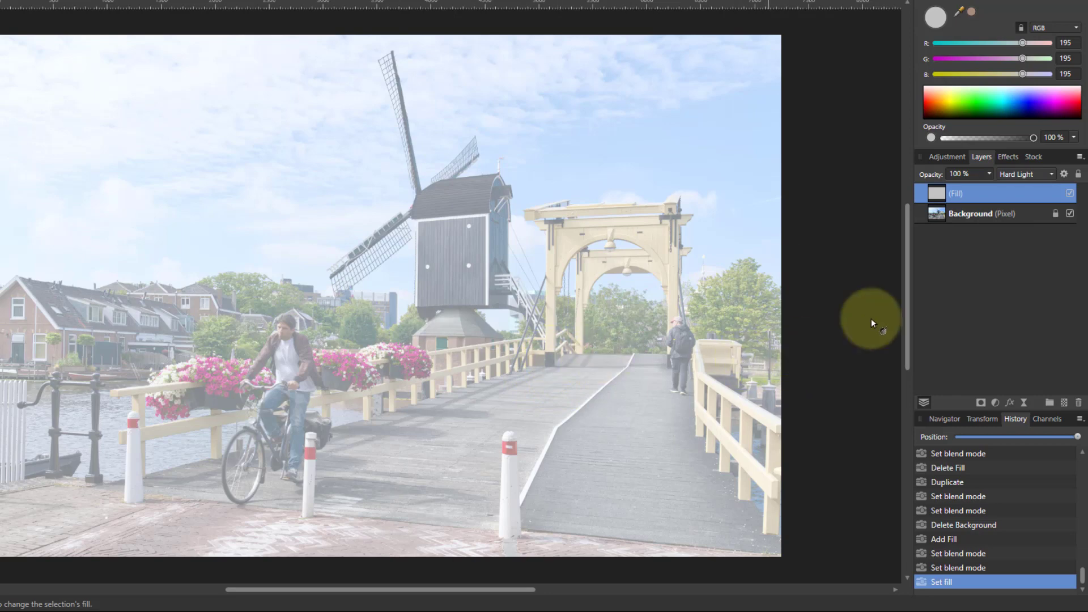
{"action": "left_click", "coordinate": [1015, 173]}
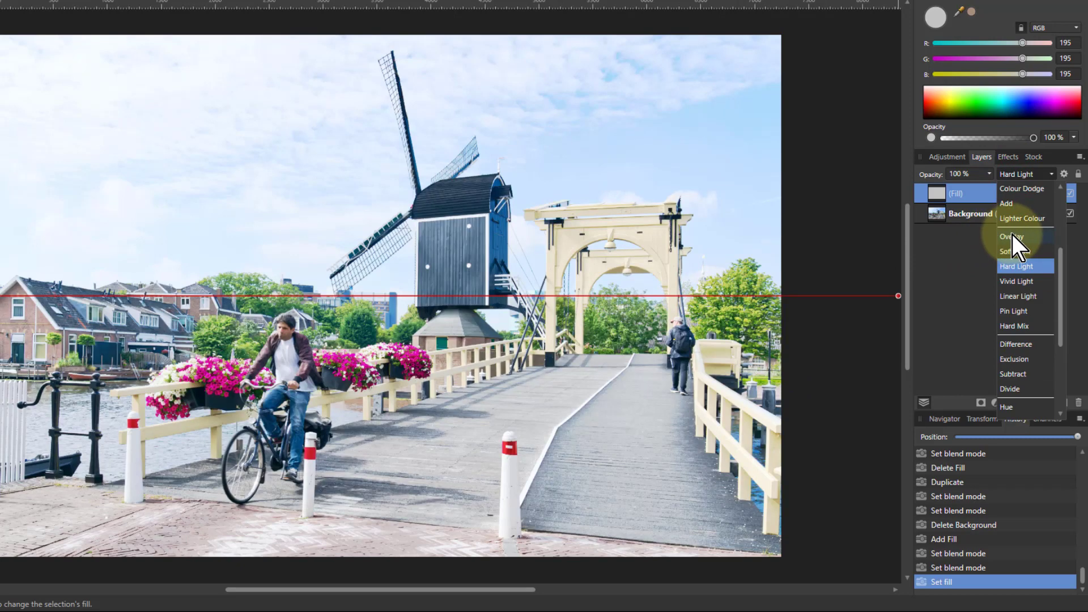
{"action": "left_click", "coordinate": [1012, 235]}
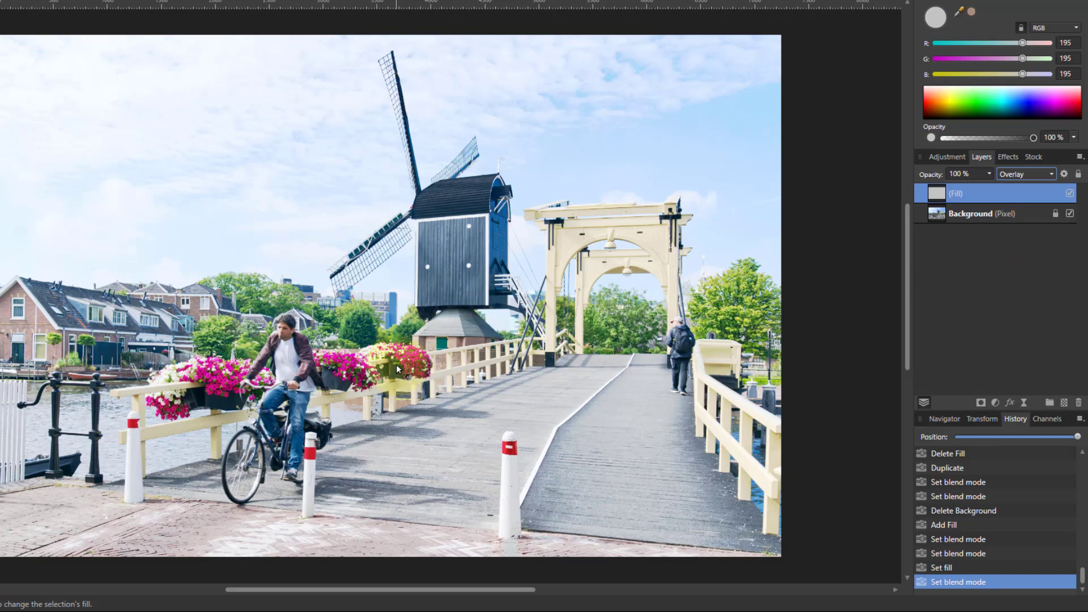
{"action": "left_click_drag", "start_coordinate": [397, 368], "coordinate": [396, 367]}
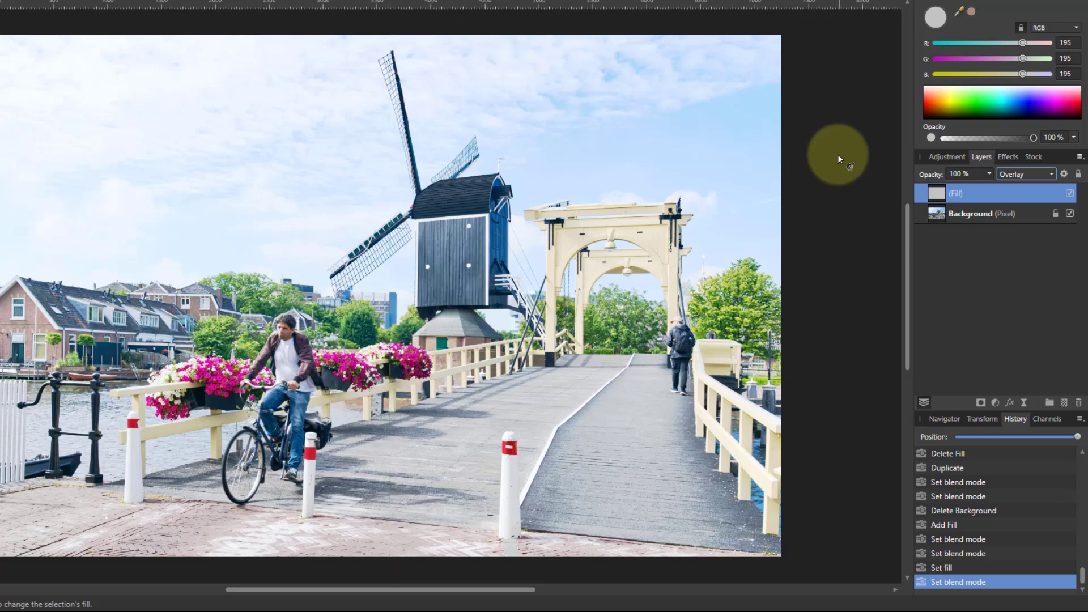
Step: Make the fill orange (RGB 255, 125, 0), test lower opacity, then restore it to 100%
{"action": "left_click_drag", "start_coordinate": [1029, 44], "coordinate": [936, 75]}
{"action": "left_click_drag", "start_coordinate": [1024, 58], "coordinate": [992, 59]}
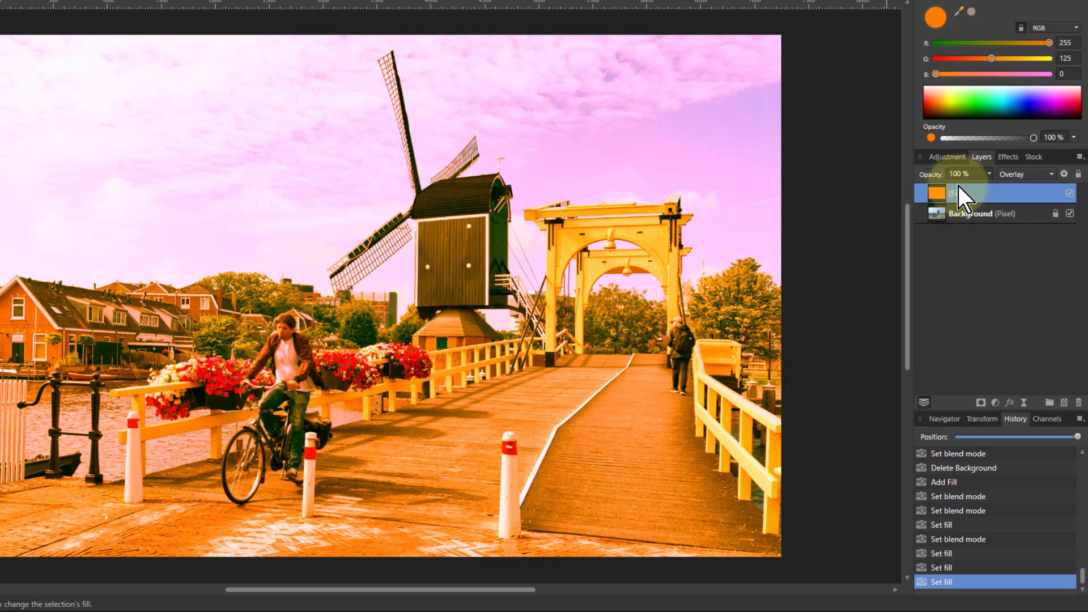
{"action": "left_click", "coordinate": [990, 175]}
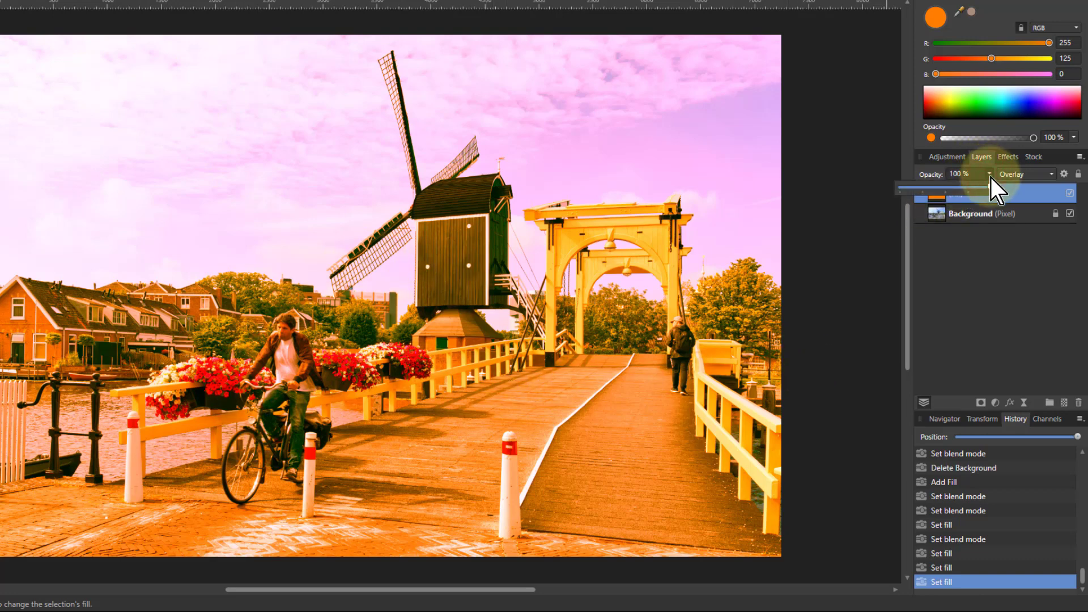
{"action": "left_click", "coordinate": [991, 186]}
{"action": "left_click_drag", "start_coordinate": [976, 191], "coordinate": [961, 191]}
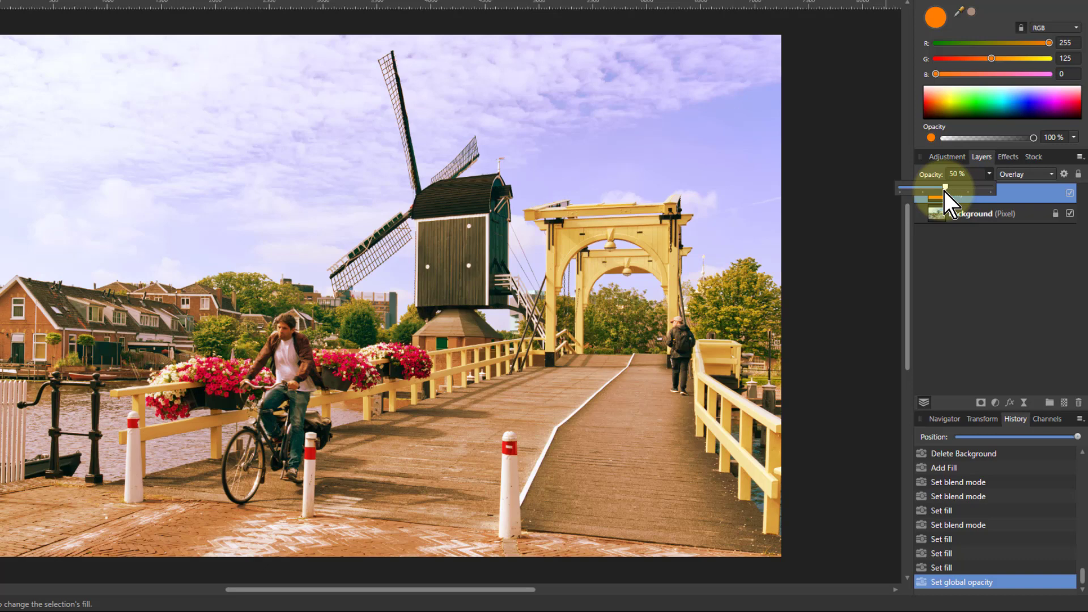
{"action": "left_click_drag", "start_coordinate": [944, 191], "coordinate": [1008, 191]}
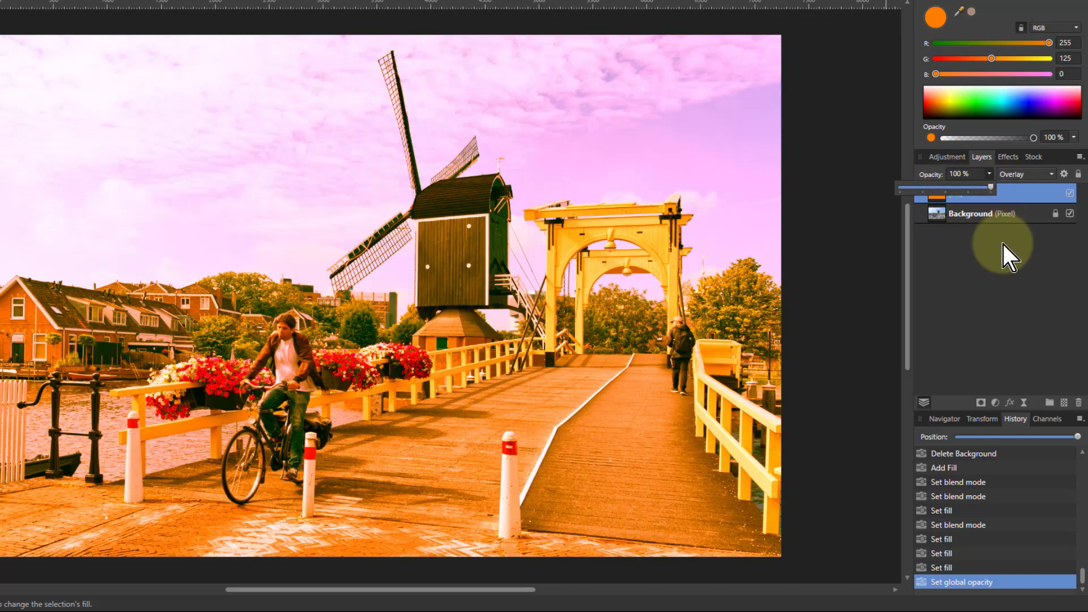
Step: Switch the orange fill layer's blend mode to Hard Light
{"action": "left_click", "coordinate": [1004, 244]}
{"action": "left_click", "coordinate": [1026, 173]}
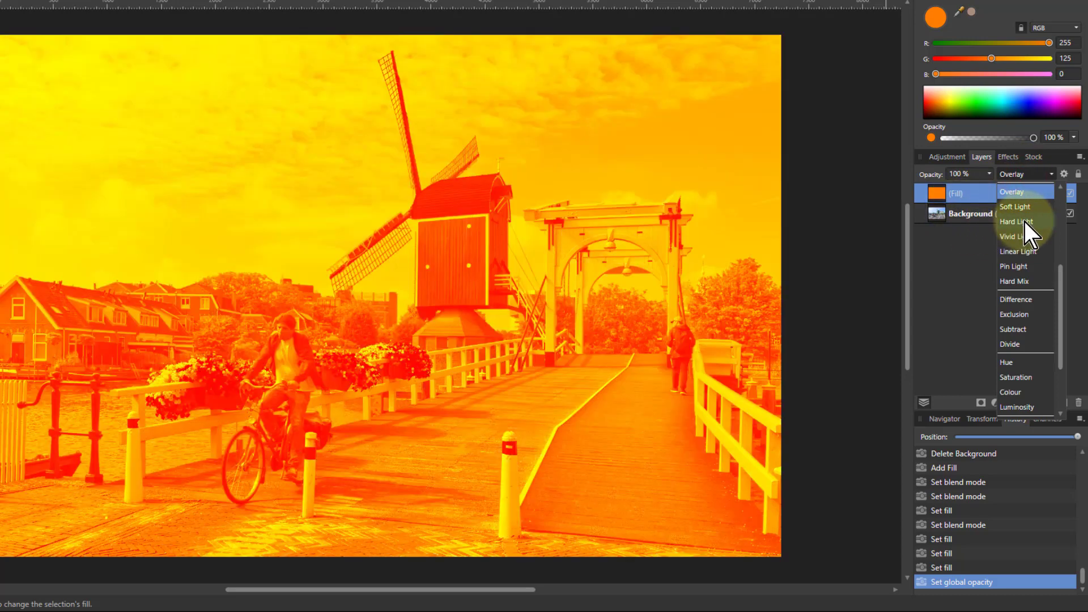
{"action": "left_click", "coordinate": [1025, 221]}
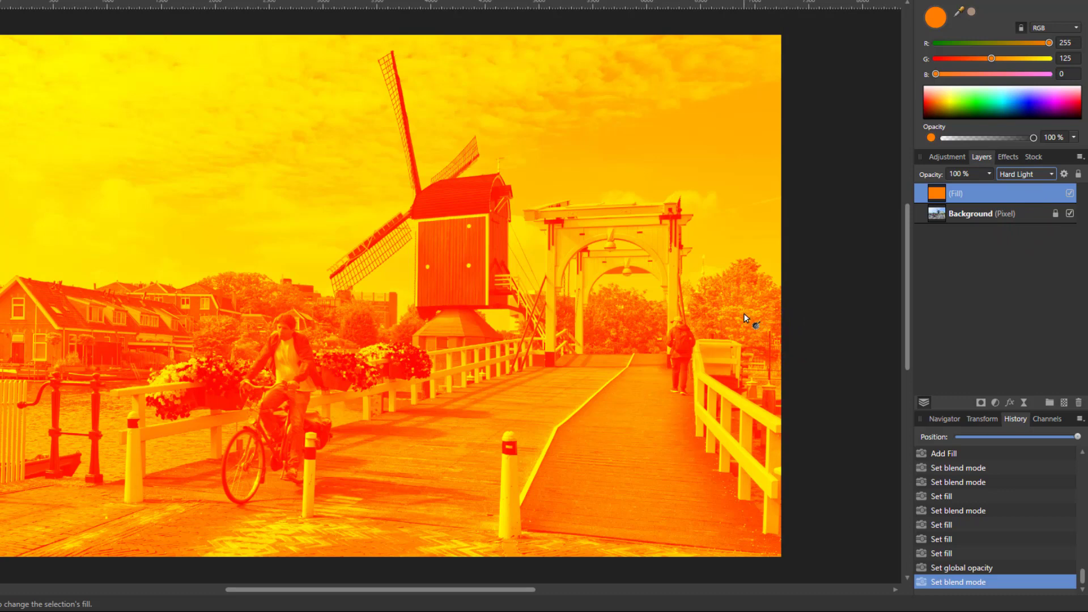
{"action": "left_click", "coordinate": [826, 225]}
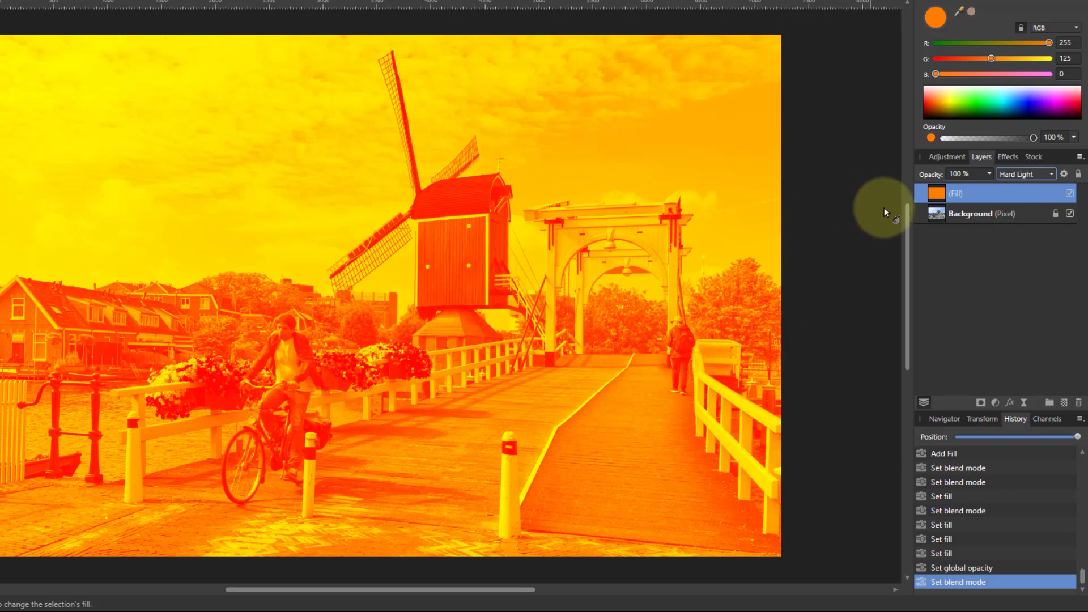
Step: Lower the orange fill layer's opacity to 16% for a subtle warm tint
{"action": "left_click", "coordinate": [989, 177]}
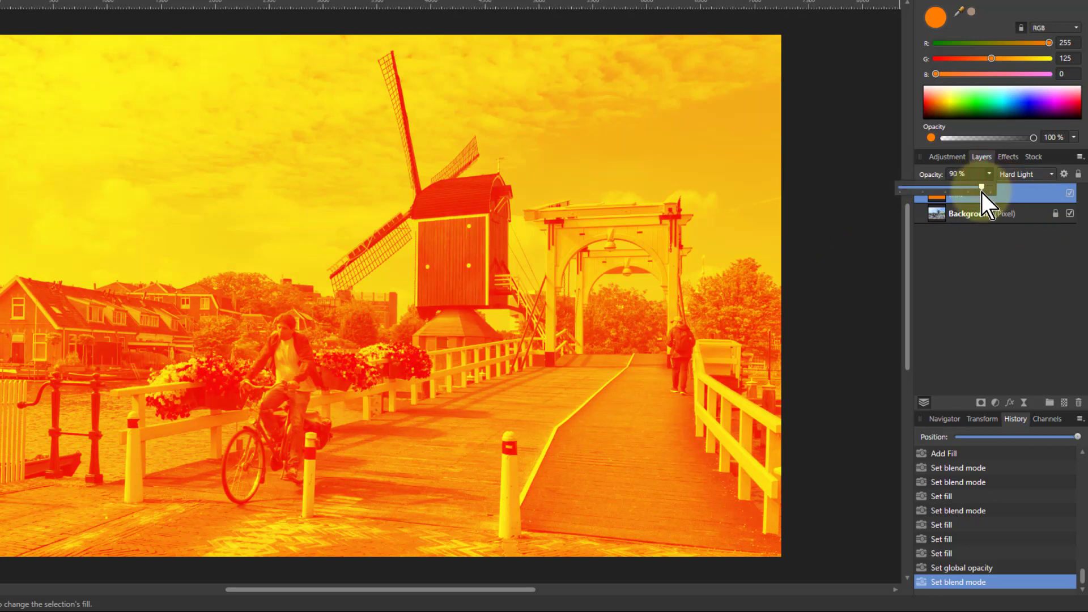
{"action": "left_click_drag", "start_coordinate": [980, 193], "coordinate": [962, 194]}
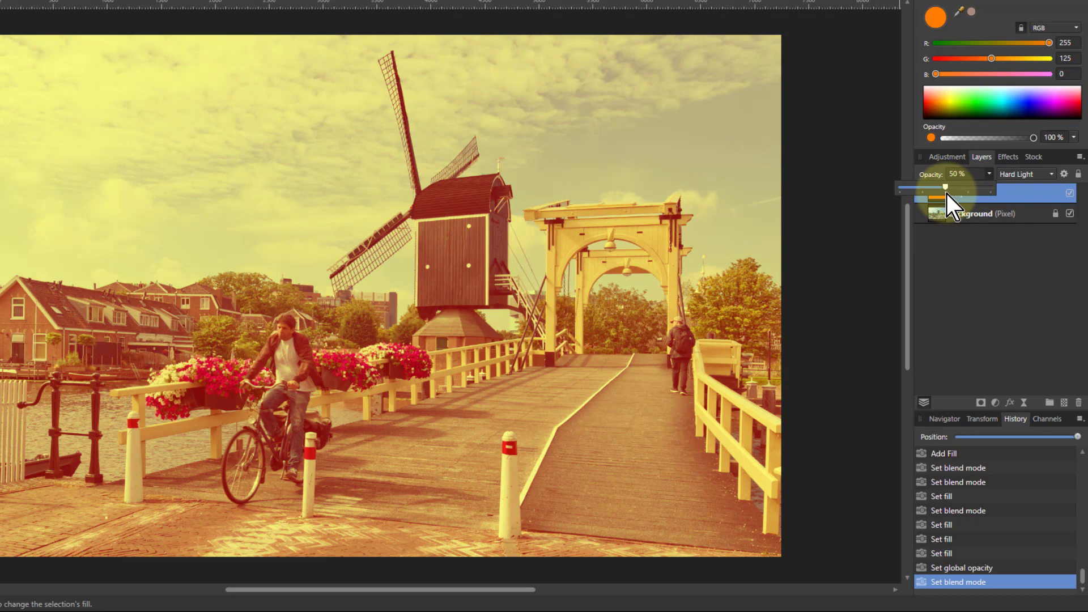
{"action": "left_click_drag", "start_coordinate": [941, 188], "coordinate": [913, 195]}
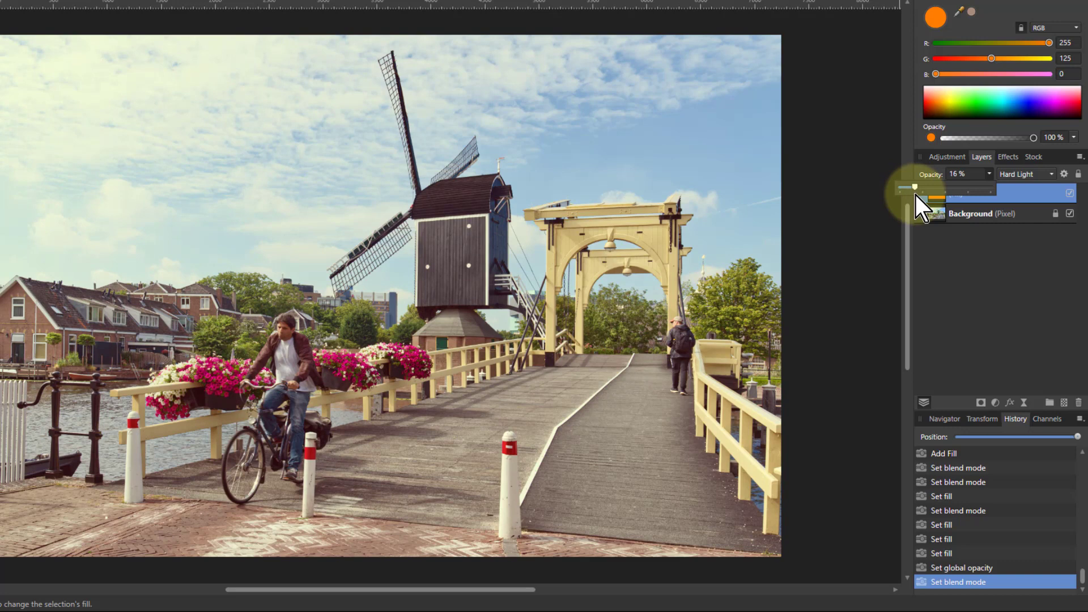
{"action": "left_click_drag", "start_coordinate": [916, 195], "coordinate": [915, 195]}
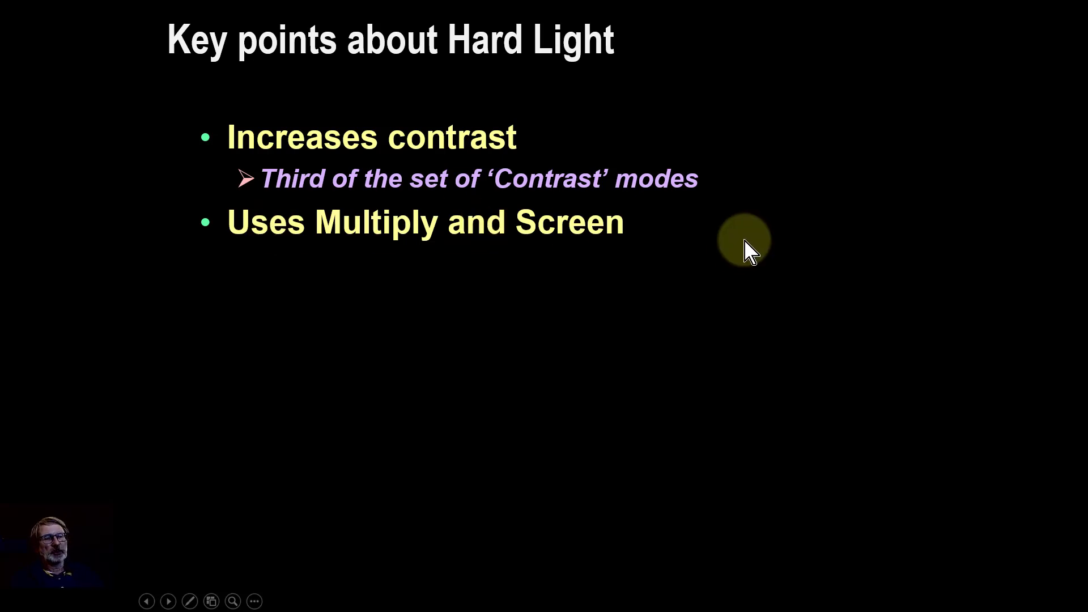
Step: Reveal the 'Mid-grey is invisible' and 'Stronger than Soft Light and Overlay' bullets
{"action": "left_click", "coordinate": [749, 250]}
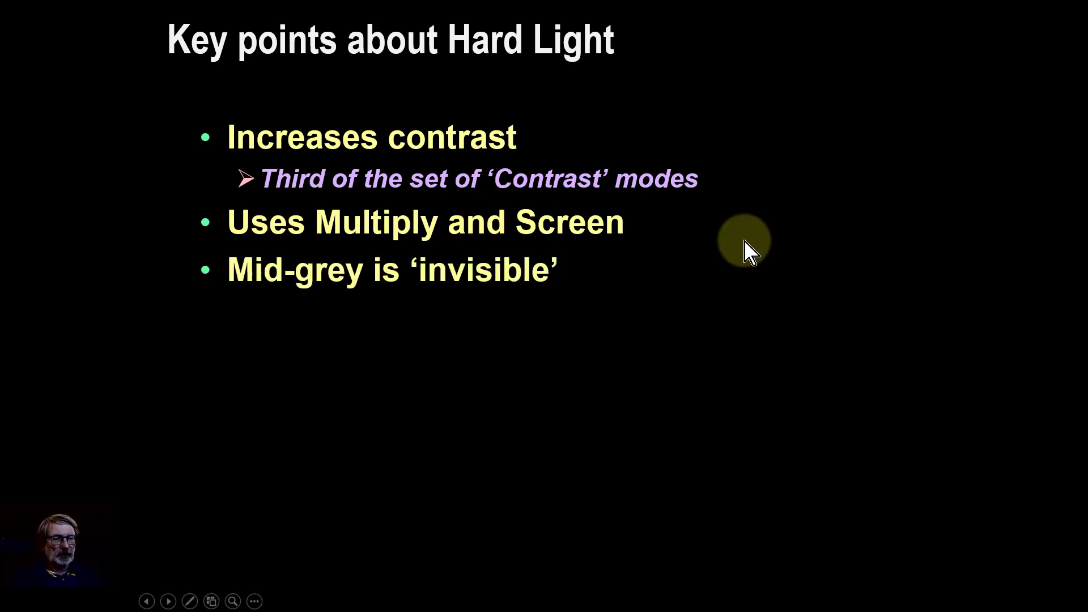
{"action": "left_click", "coordinate": [674, 274]}
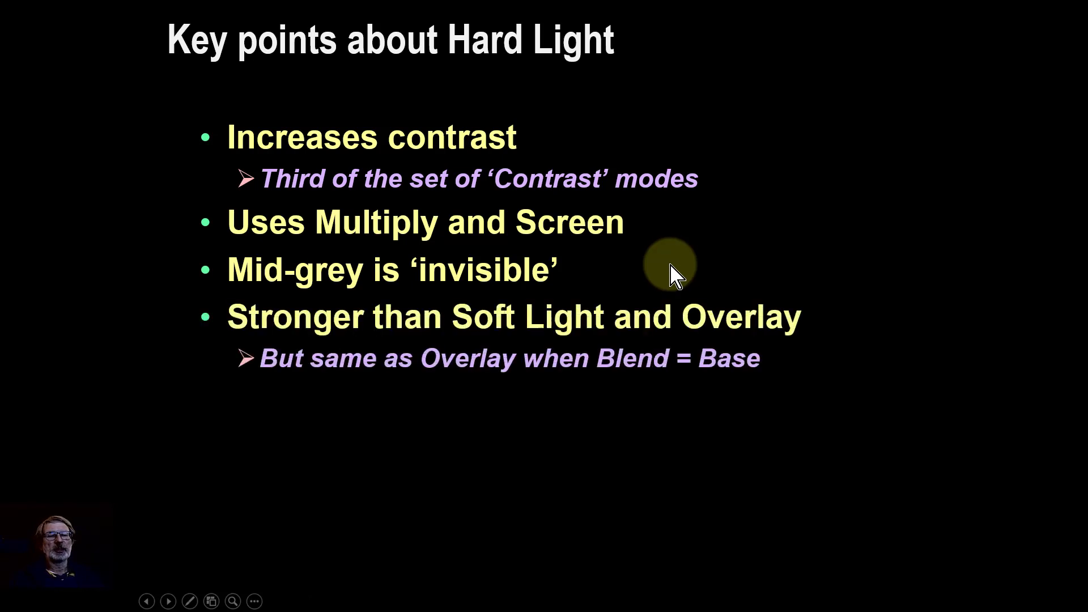